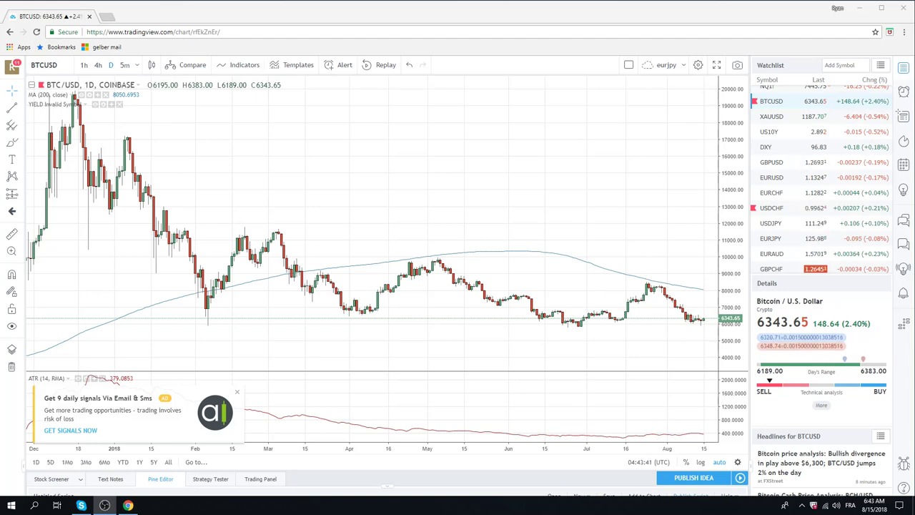
# - Zoom in and out on the BTCUSD daily chart to review its price action
pyautogui.scroll(3, 536, 288)
pyautogui.scroll(2, 536, 287)
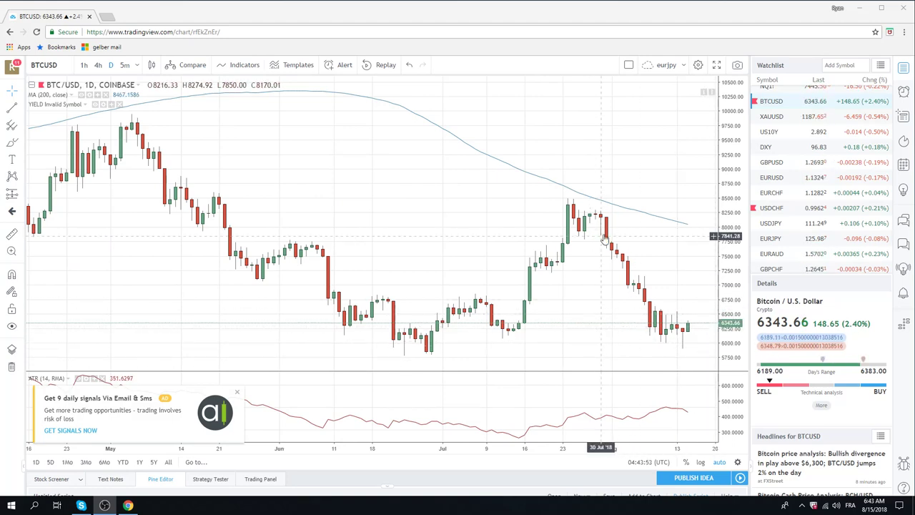
pyautogui.scroll(-5, 600, 248)
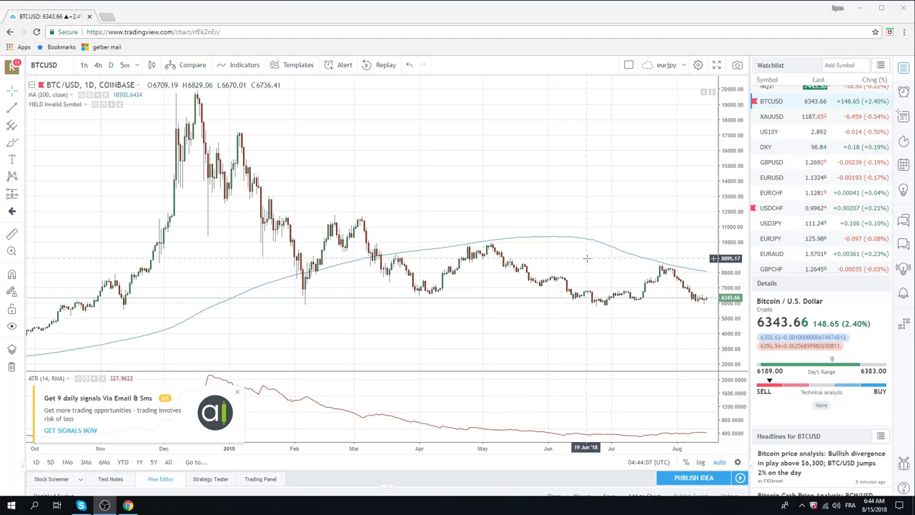
pyautogui.scroll(4, 586, 279)
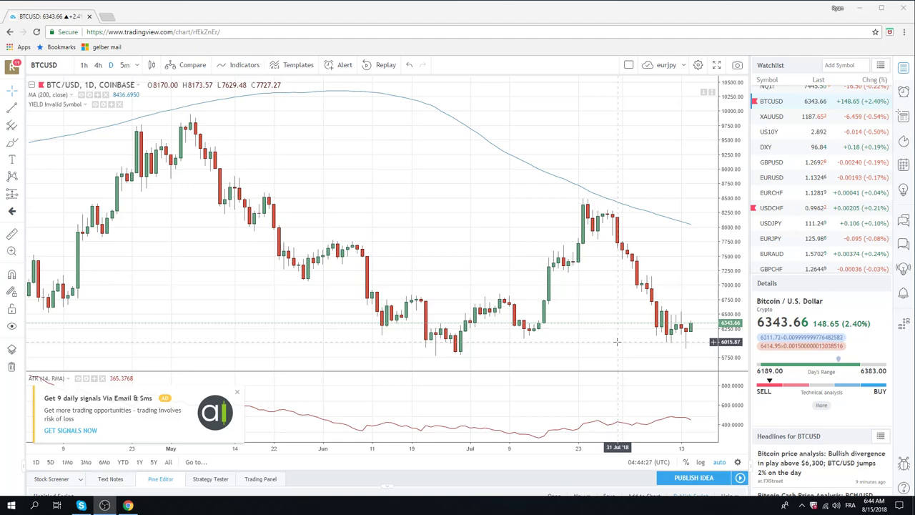
pyautogui.scroll(-3, 600, 316)
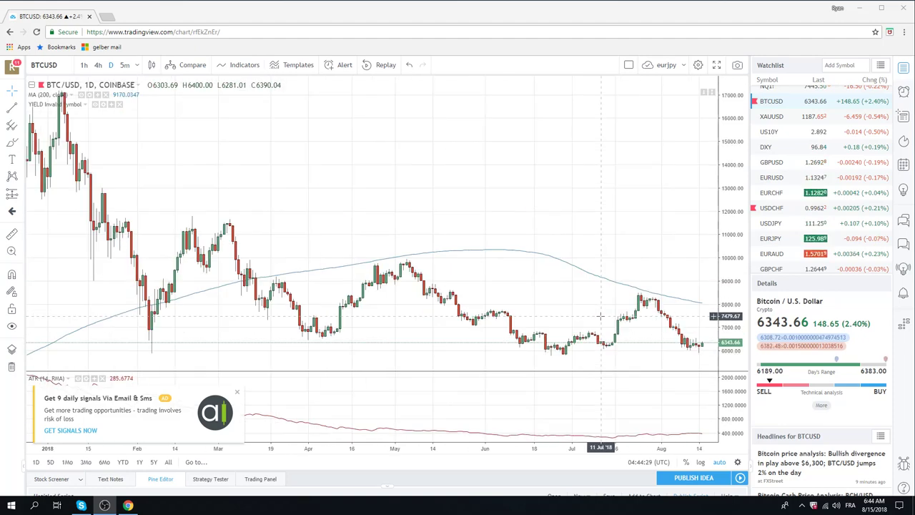
pyautogui.scroll(-3, 601, 315)
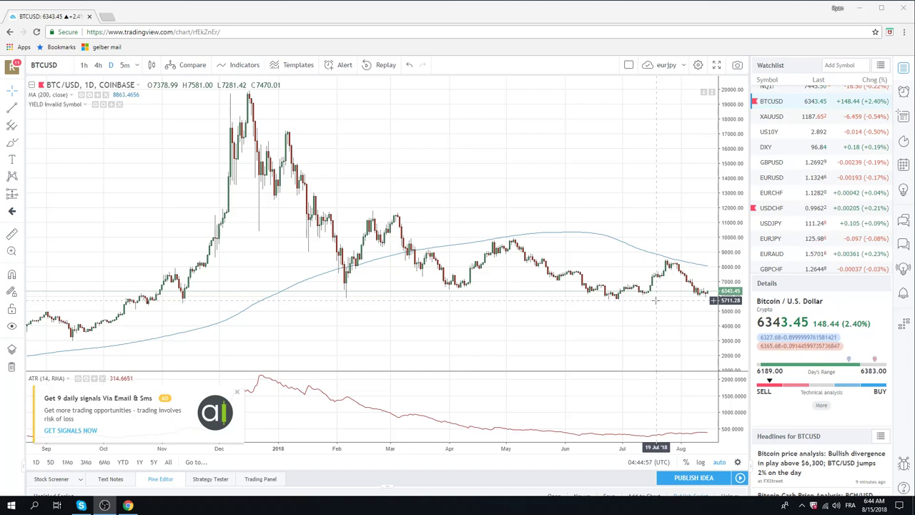
pyautogui.click(774, 179)
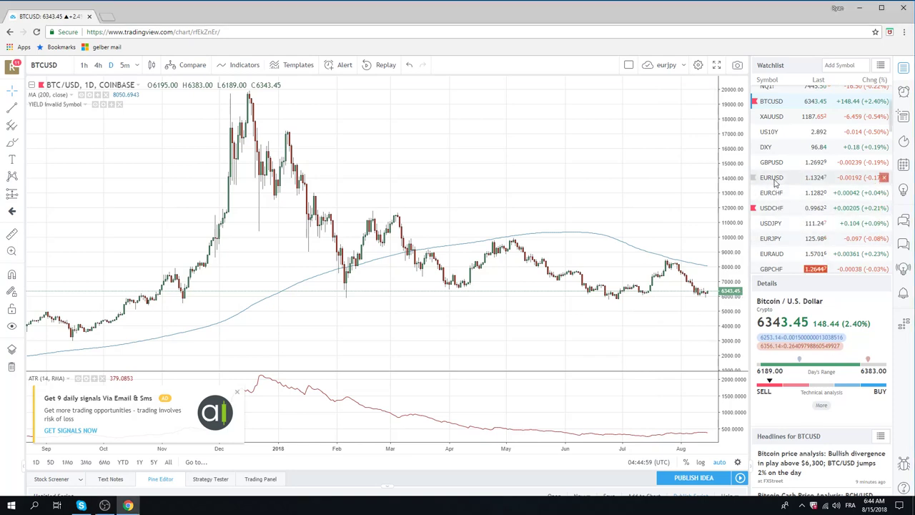
pyautogui.scroll(5, 567, 275)
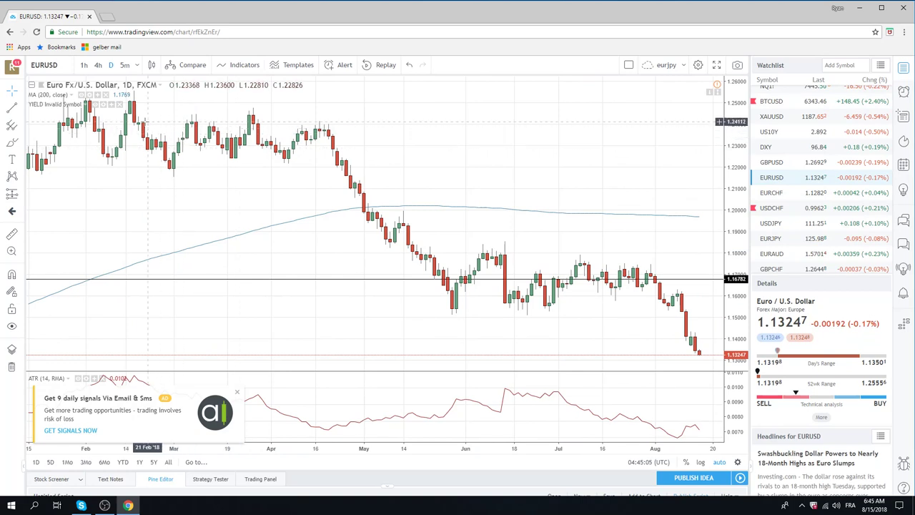
pyautogui.click(98, 65)
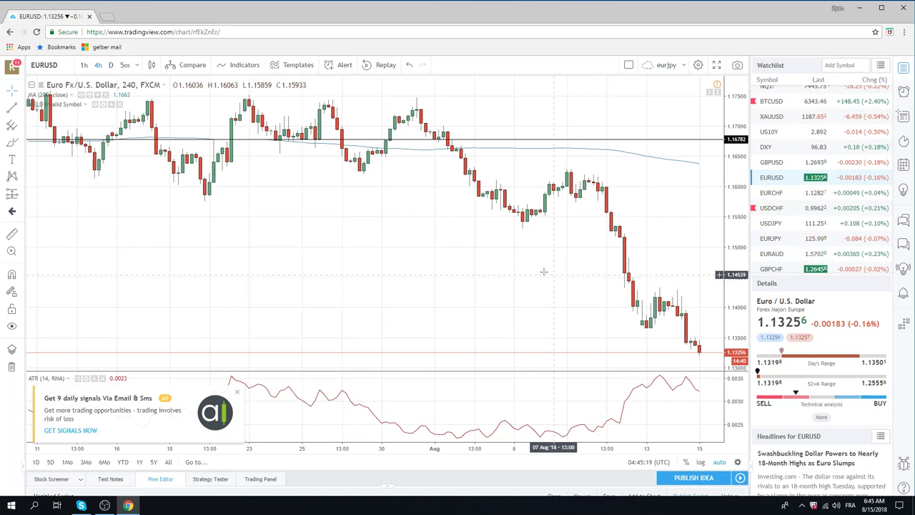
pyautogui.click(110, 65)
pyautogui.scroll(-5, 420, 195)
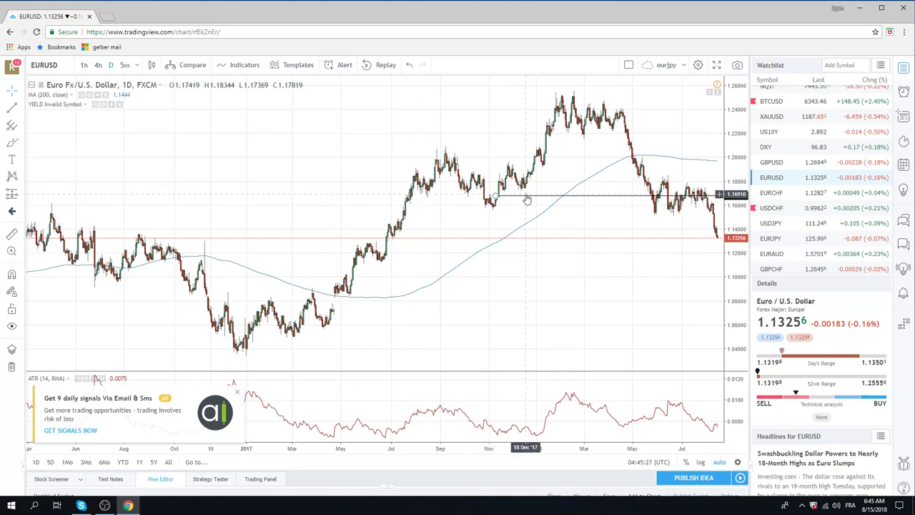
# - Move the EURUSD horizontal level down to 1.16782 and select it
pyautogui.moveTo(527, 199); pyautogui.dragTo(535, 201)
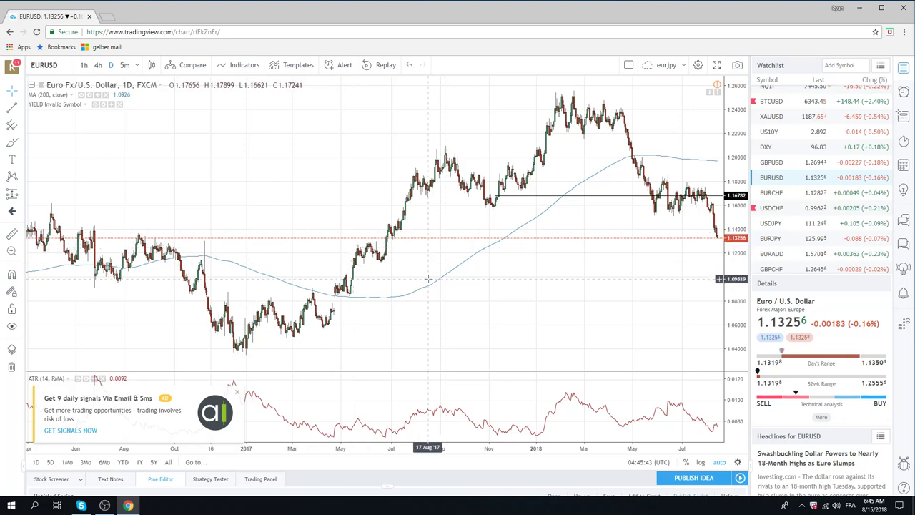
pyautogui.scroll(3, 383, 257)
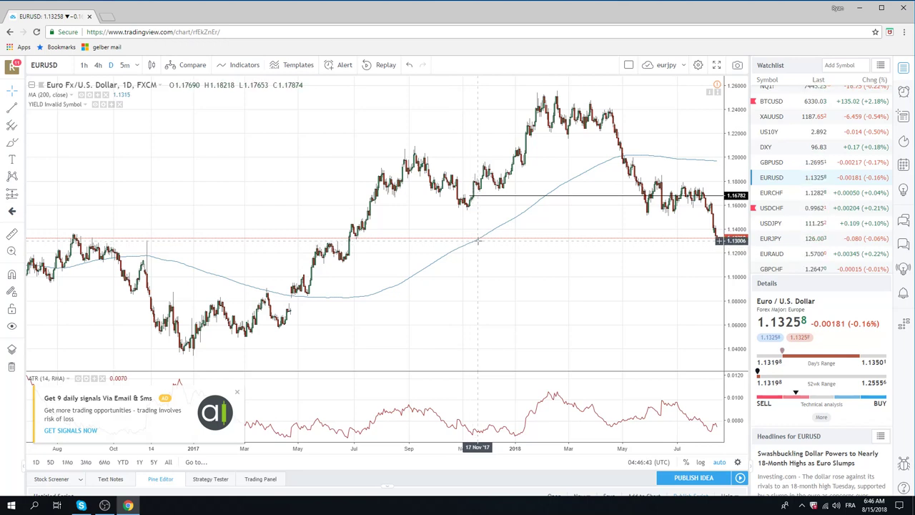
pyautogui.click(536, 196)
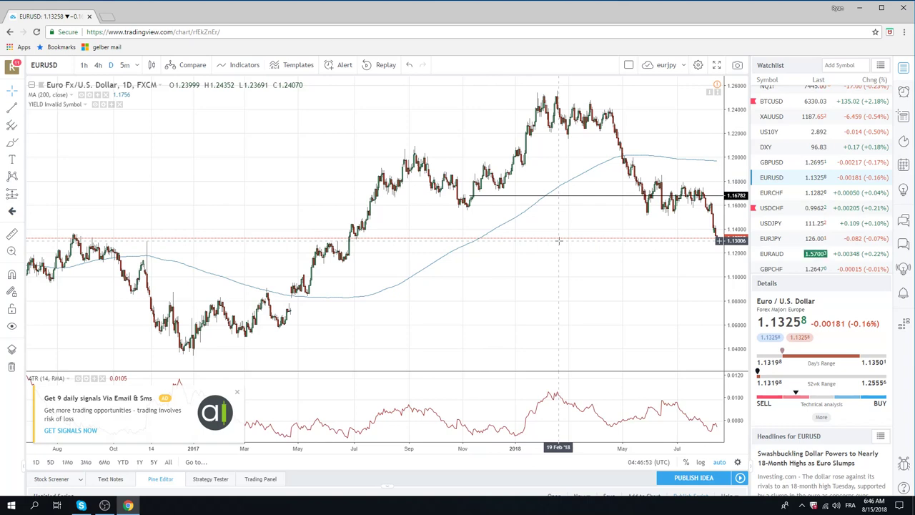
# - Switch to GBPUSD and zoom around the daily chart to review its trendlines and 200 MA
pyautogui.click(779, 162)
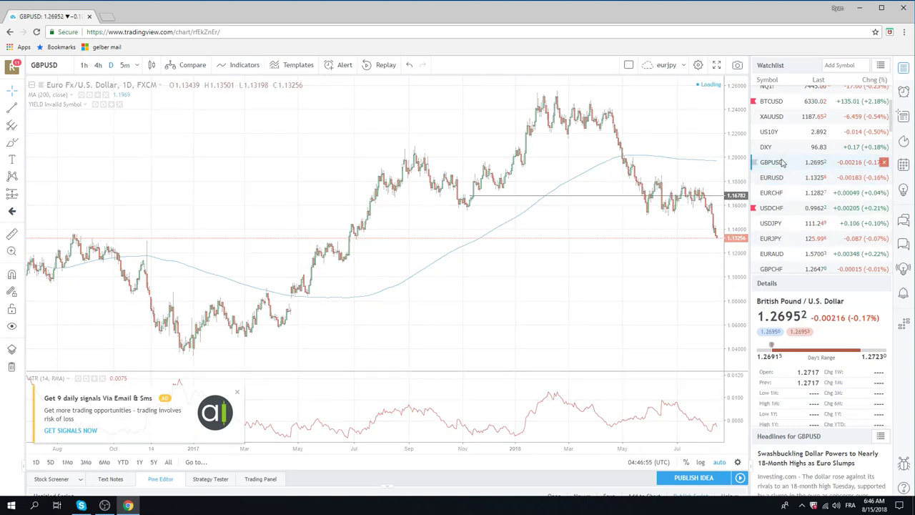
pyautogui.scroll(10, 570, 273)
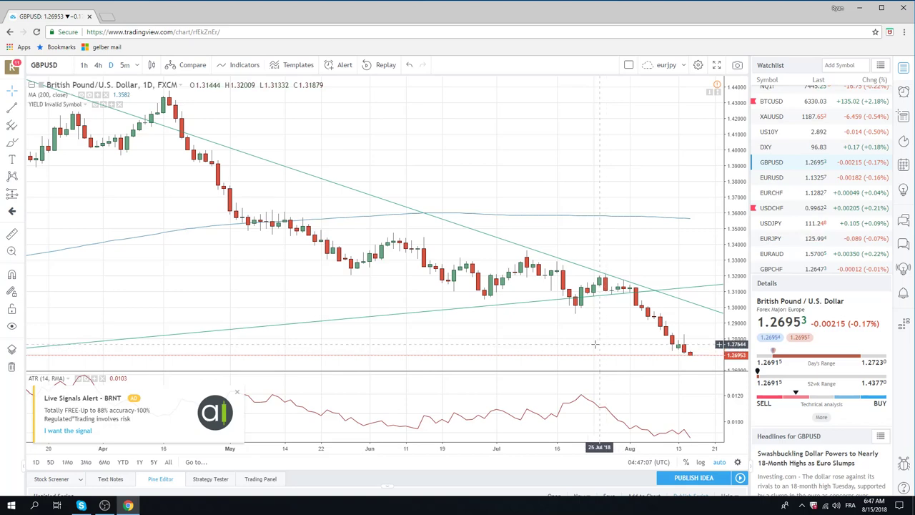
pyautogui.scroll(-5, 600, 347)
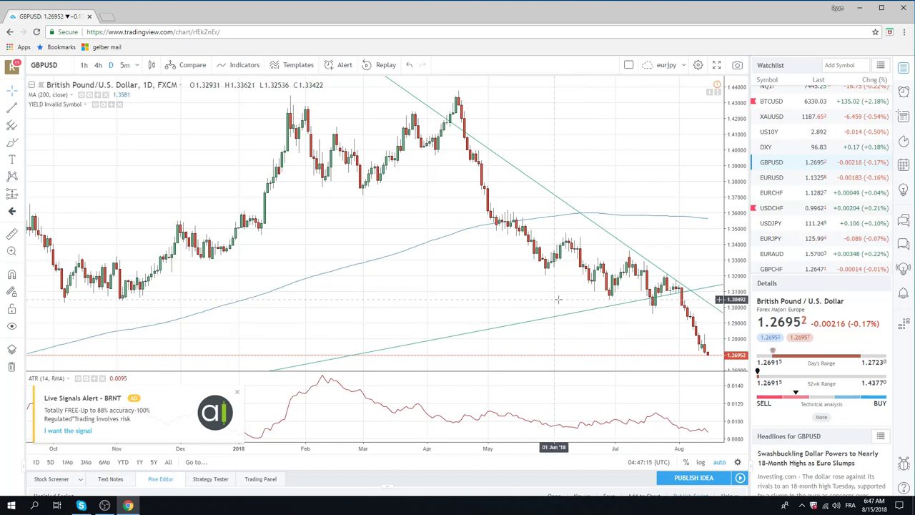
pyautogui.scroll(-2, 498, 298)
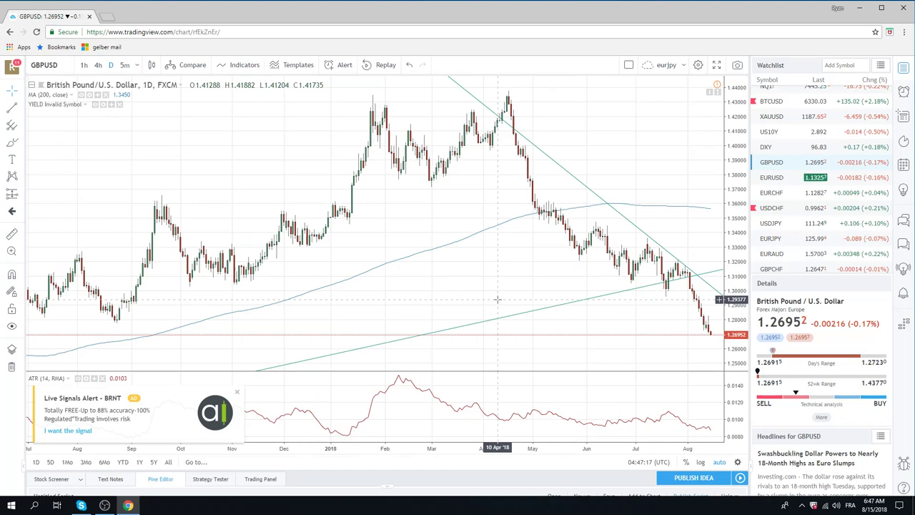
pyautogui.scroll(-2, 498, 299)
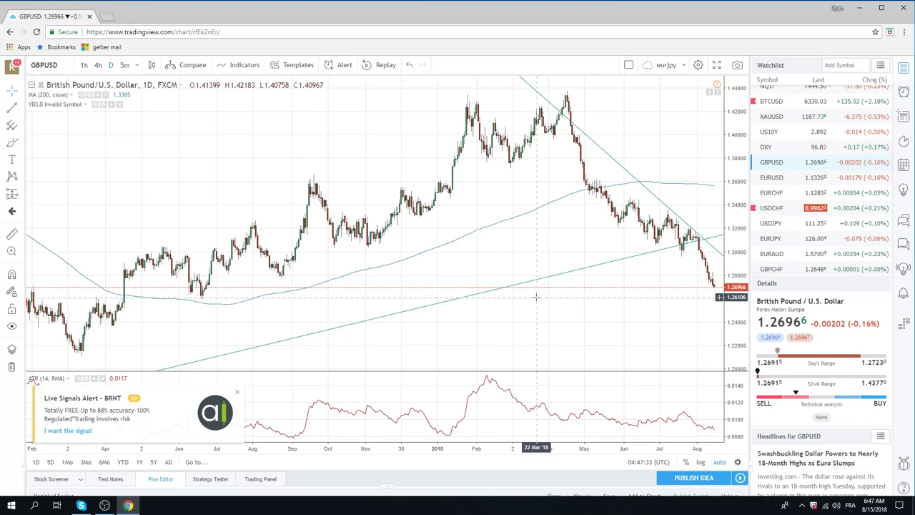
pyautogui.scroll(2, 535, 295)
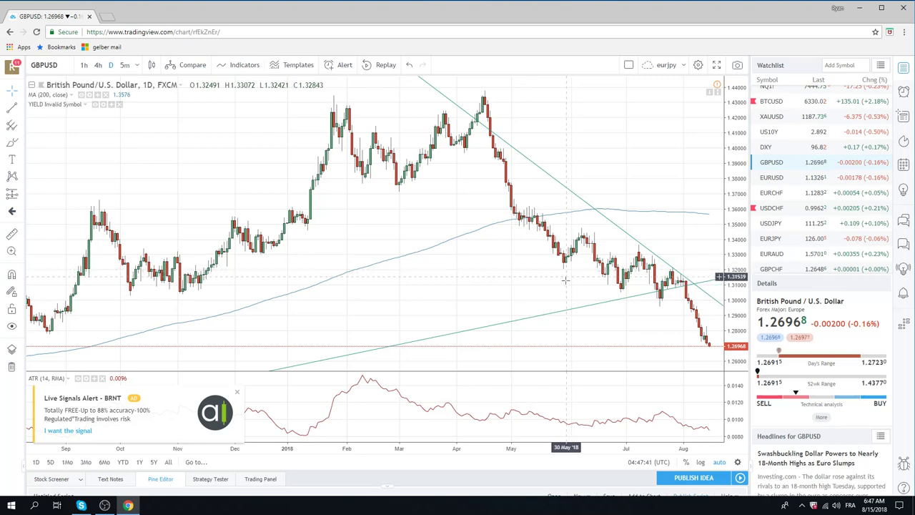
pyautogui.scroll(-4, 565, 285)
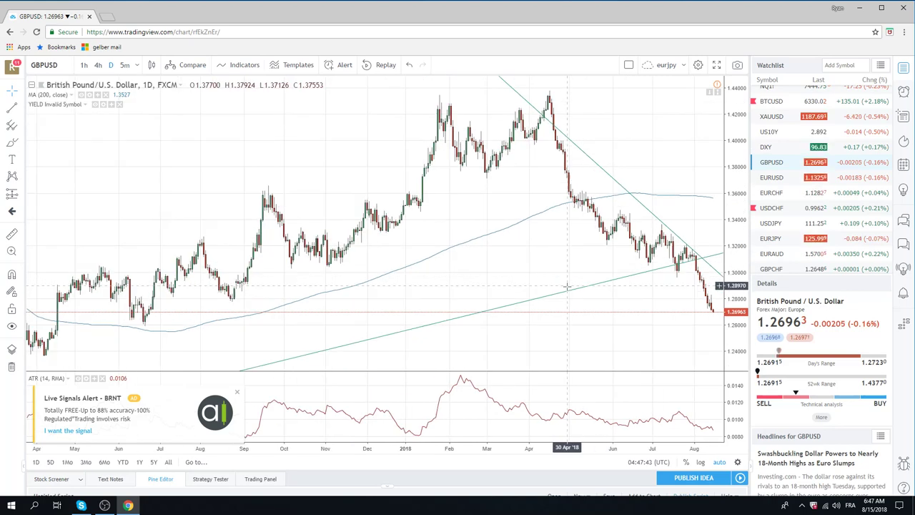
pyautogui.scroll(3, 566, 286)
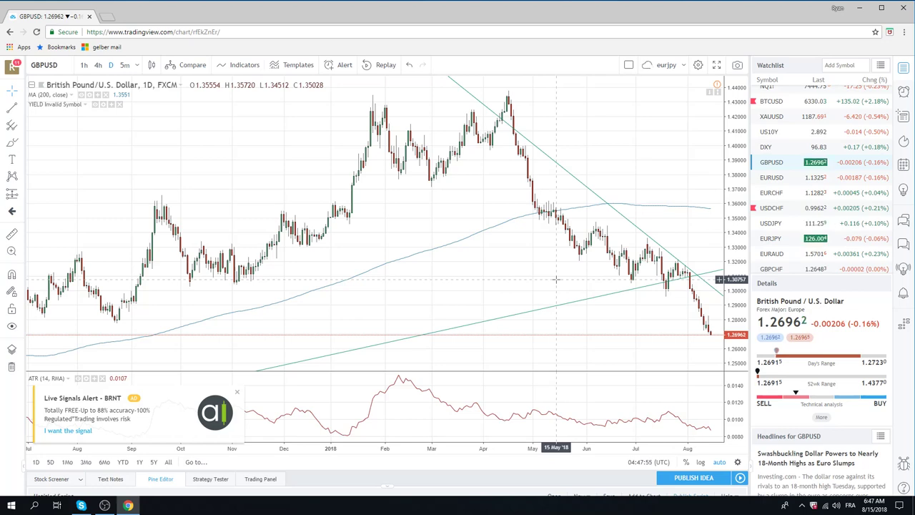
# - Switch to USDJPY and zoom in on the recent months of the daily chart
pyautogui.click(769, 223)
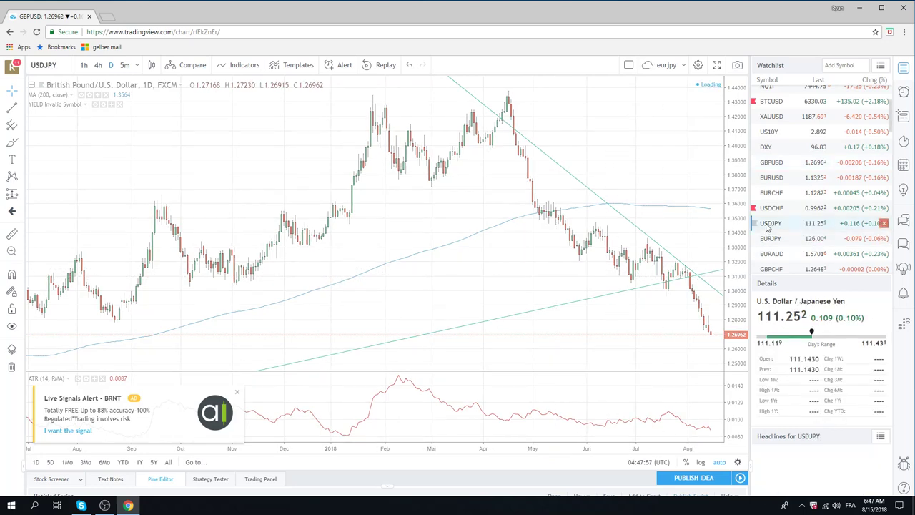
pyautogui.scroll(4, 636, 286)
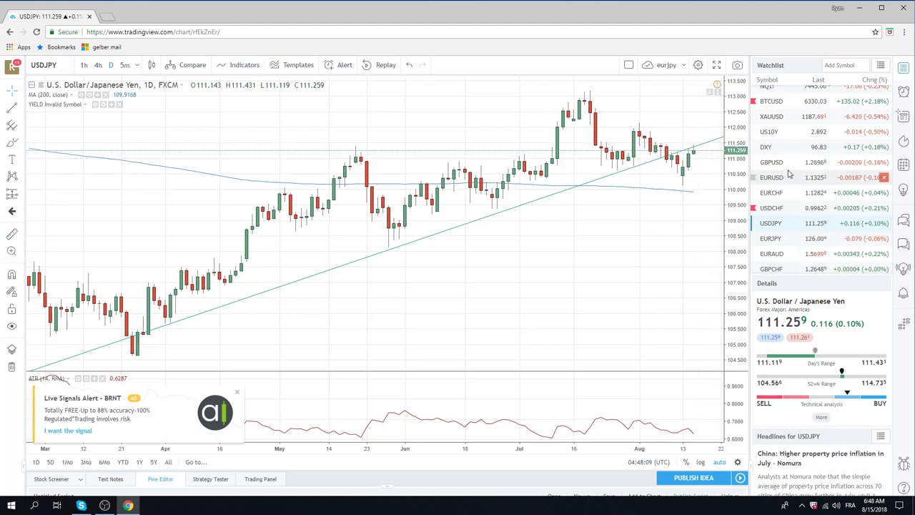
pyautogui.scroll(2, 809, 188)
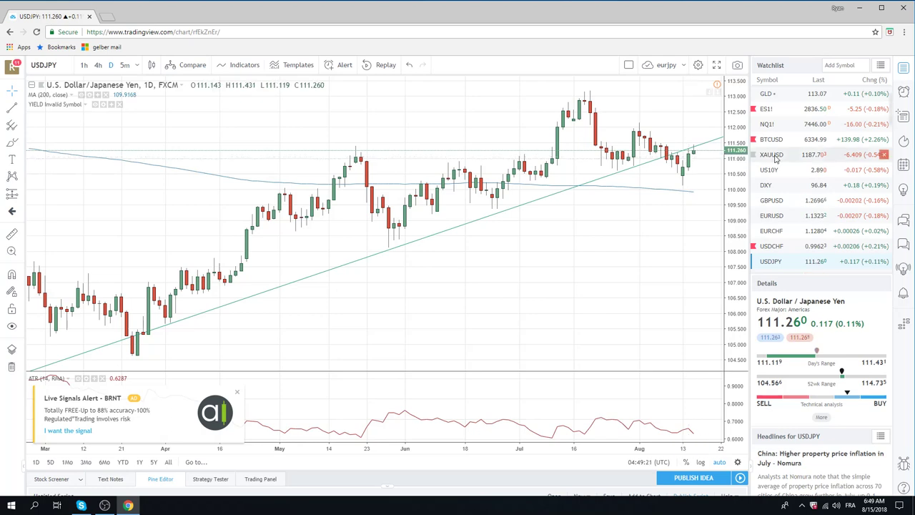
# - Switch to USDCHF and zoom in on price ranging below the 1.00386 level
pyautogui.click(761, 247)
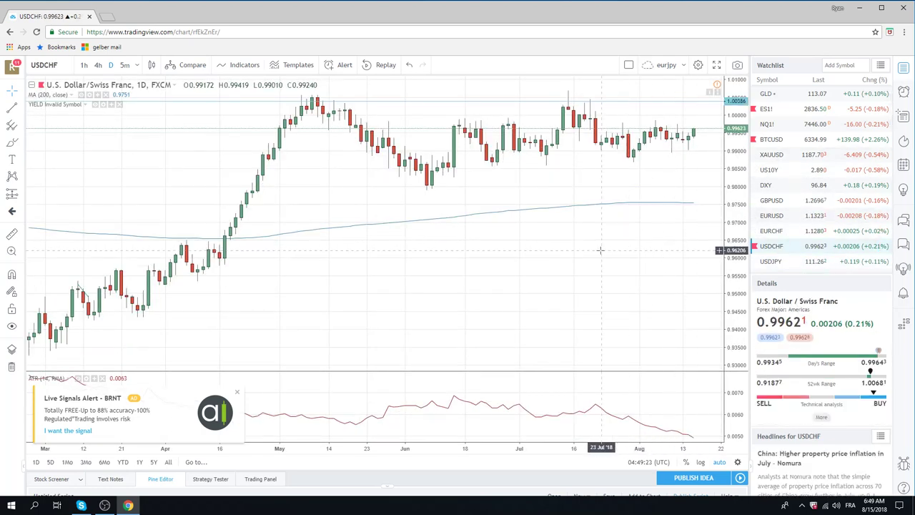
pyautogui.scroll(3, 600, 249)
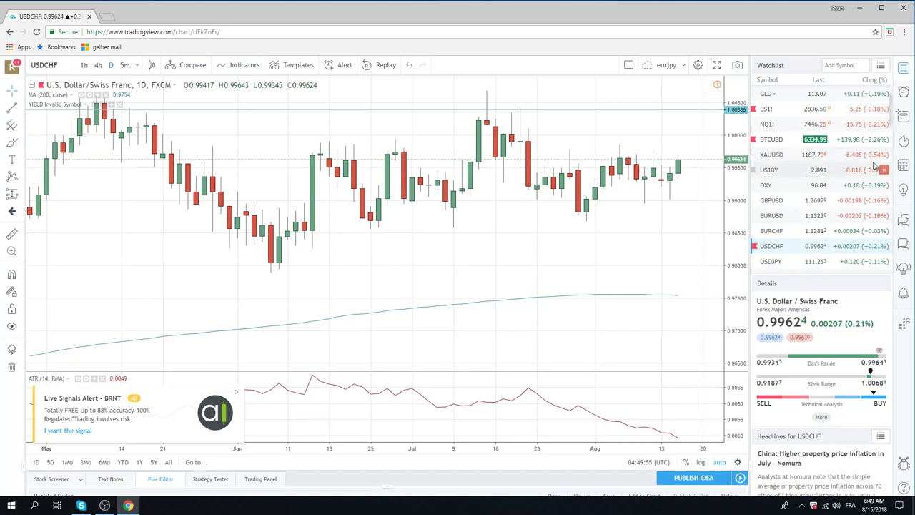
# - Switch to EURCHF and zoom out to show over a year of daily history
pyautogui.click(783, 233)
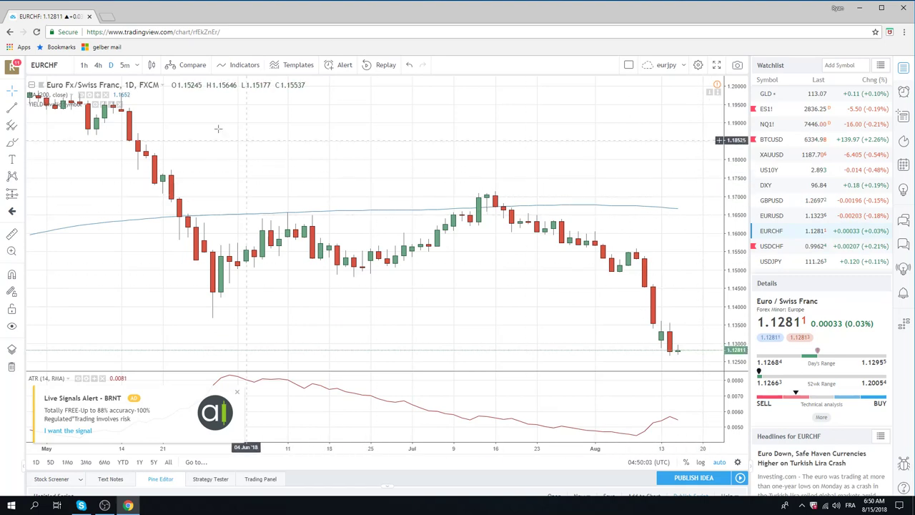
pyautogui.scroll(-2, 379, 155)
pyautogui.scroll(-4, 379, 156)
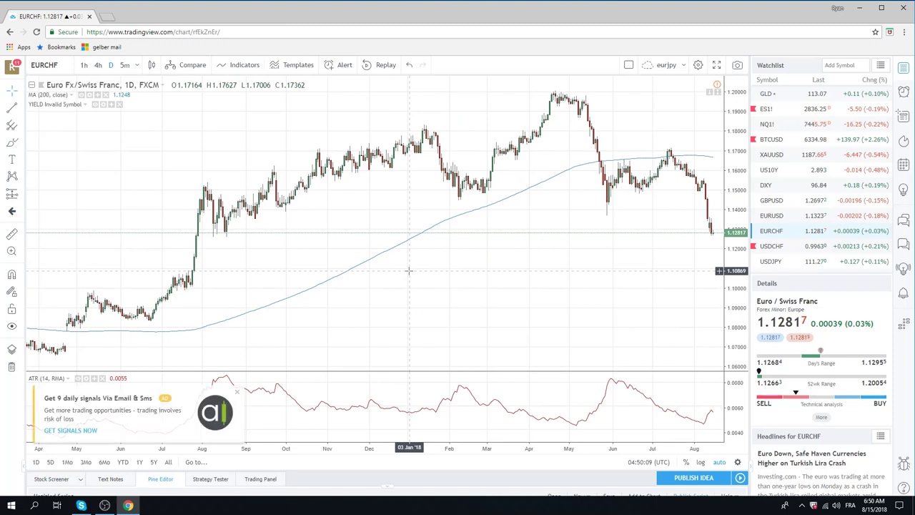
# - Return to the USDCHF daily chart, zoom in, and scroll the watchlist down to USDTRY
pyautogui.click(772, 245)
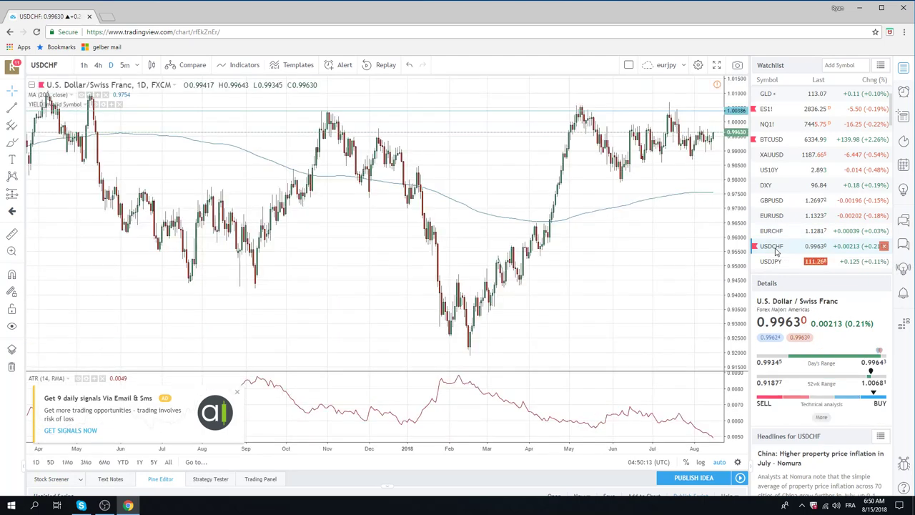
pyautogui.scroll(5, 611, 251)
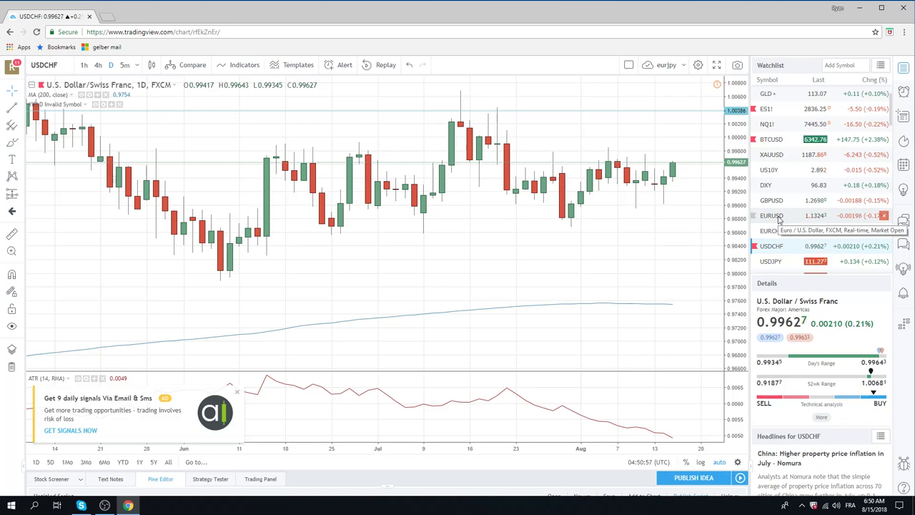
pyautogui.scroll(-2, 786, 216)
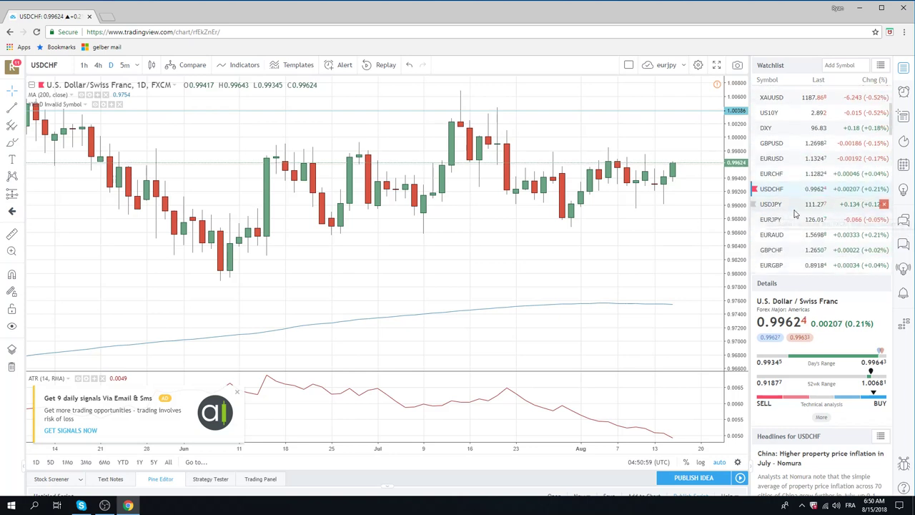
pyautogui.scroll(-3, 794, 214)
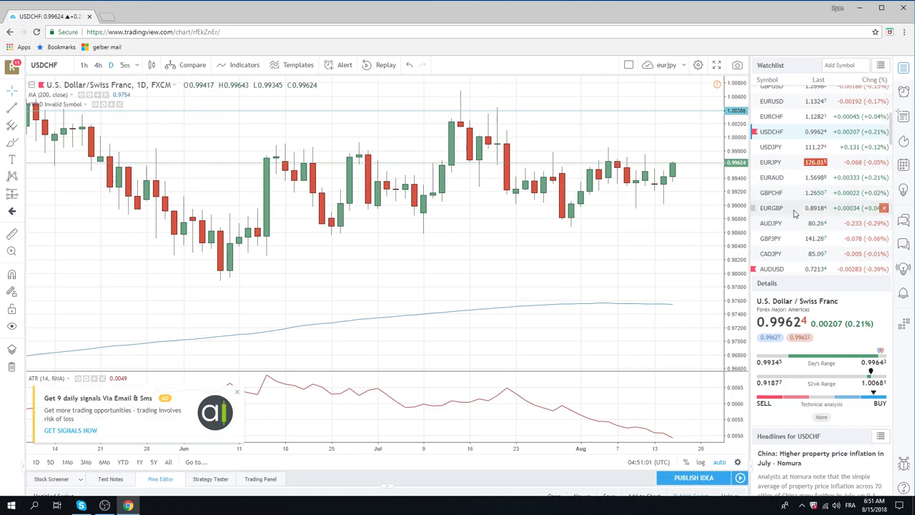
pyautogui.scroll(-3, 793, 214)
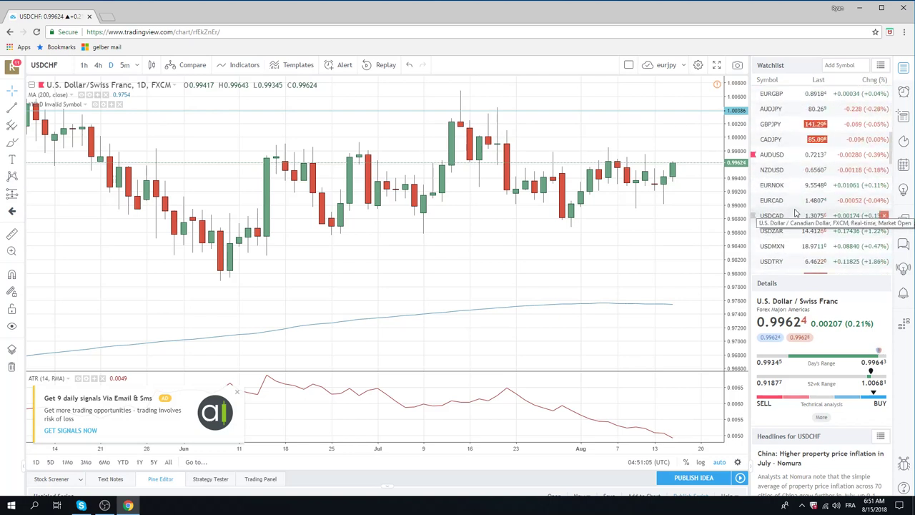
# - Show USDTRY on the 4-hour interval to see the spike toward 7.0 and pullback
pyautogui.click(783, 260)
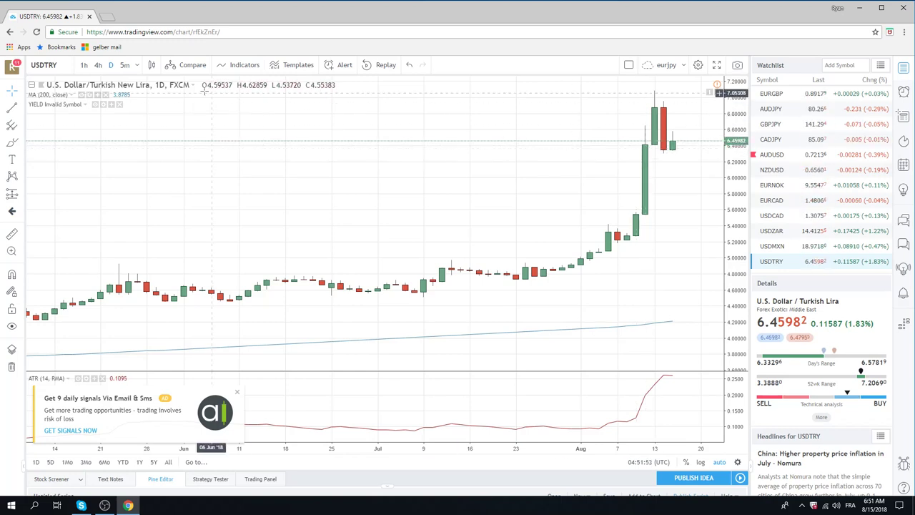
pyautogui.click(98, 65)
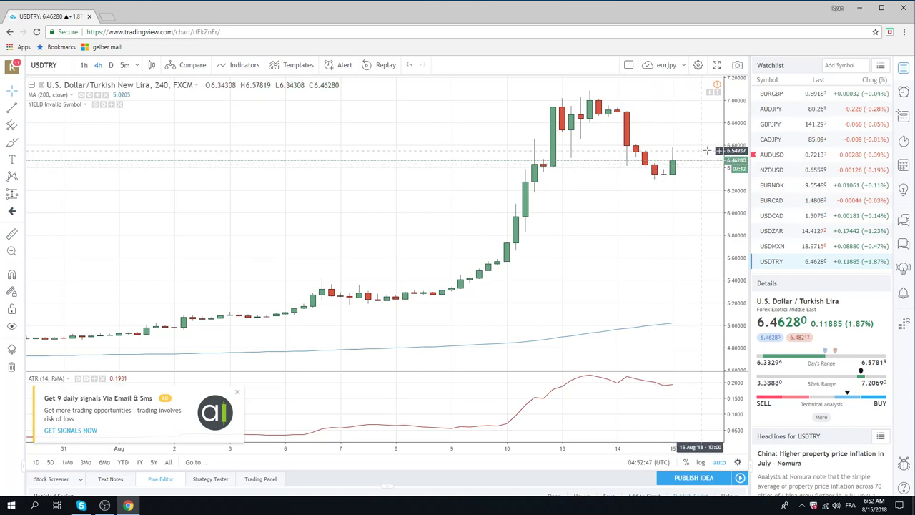
pyautogui.scroll(5, 777, 192)
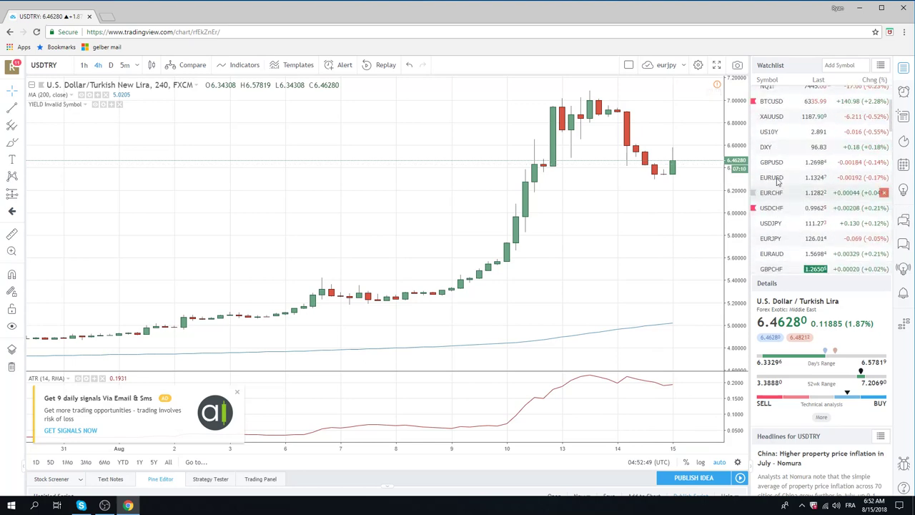
# - Open the NQ1! futures chart on the daily interval
pyautogui.scroll(1, 773, 172)
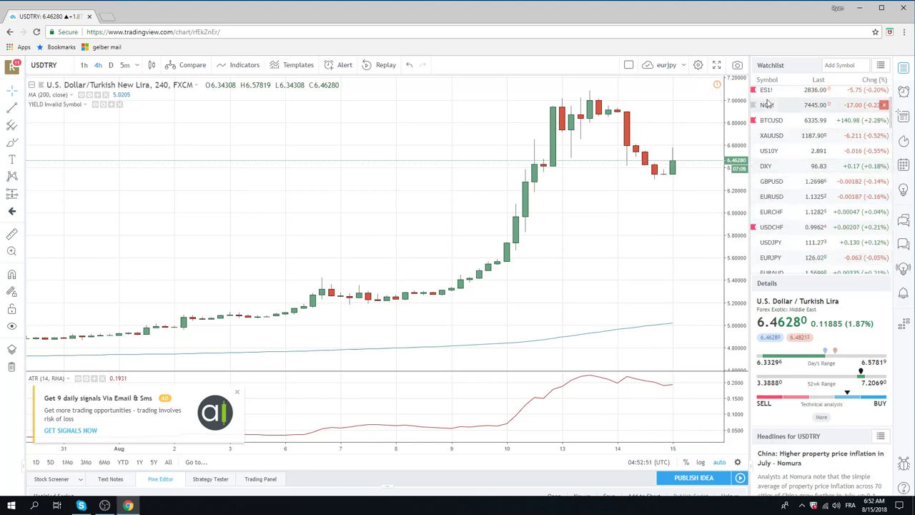
pyautogui.click(767, 105)
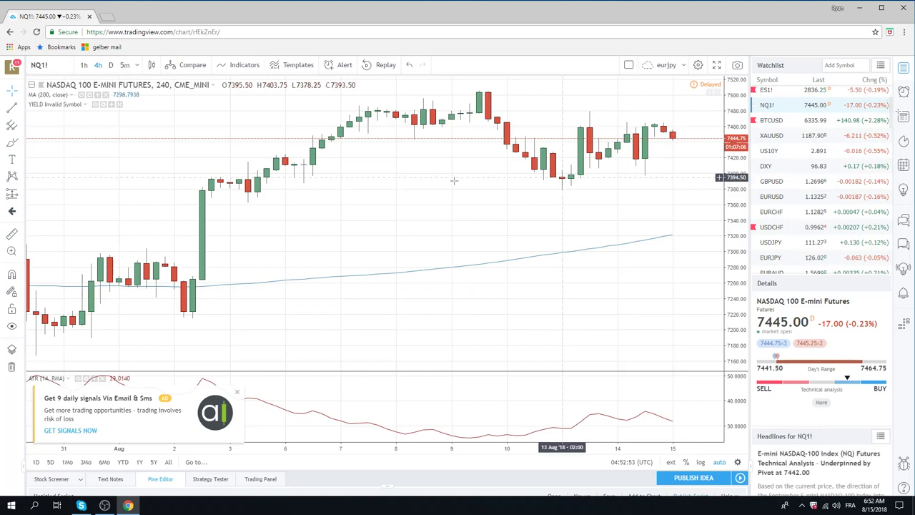
pyautogui.click(111, 65)
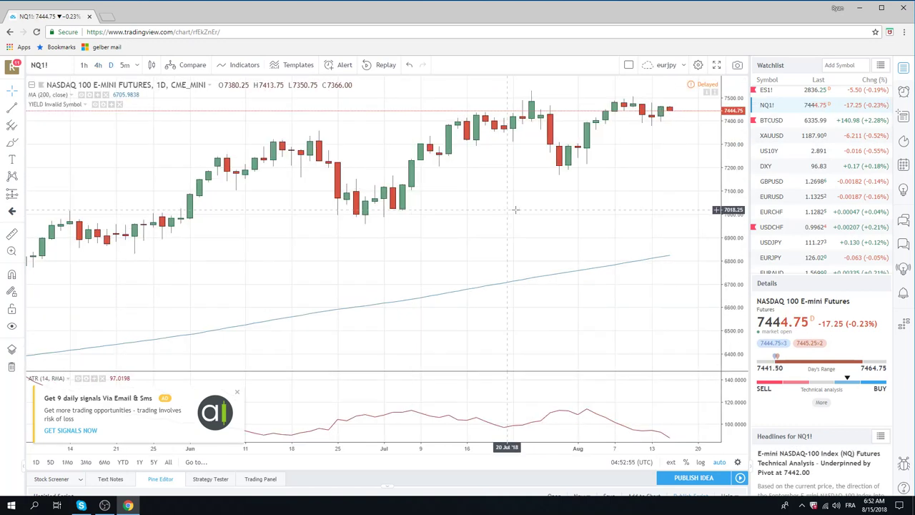